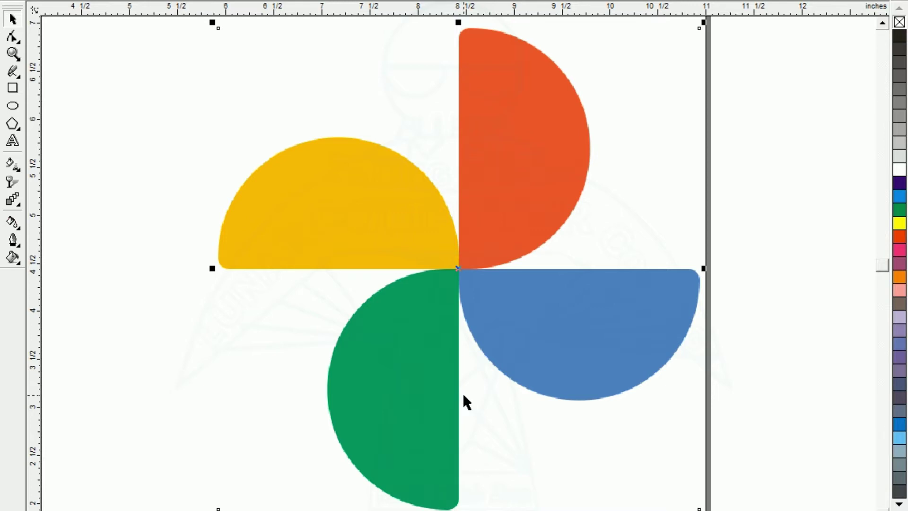
Draw an ellipse over the yellow petal and fit it to the petal's top and sides, about 2.6 by 3.06 inches
click(12, 105)
drag(136, 91, 476, 325)
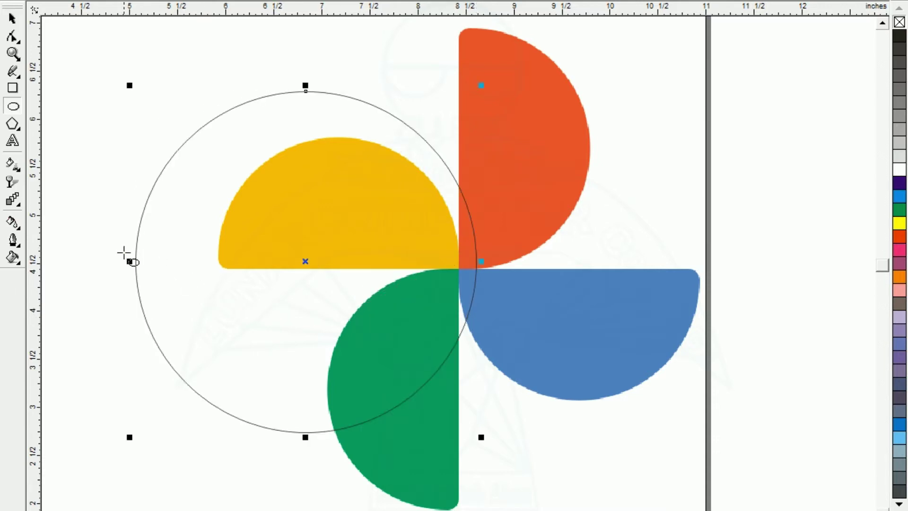
drag(128, 261, 222, 278)
drag(349, 89, 347, 137)
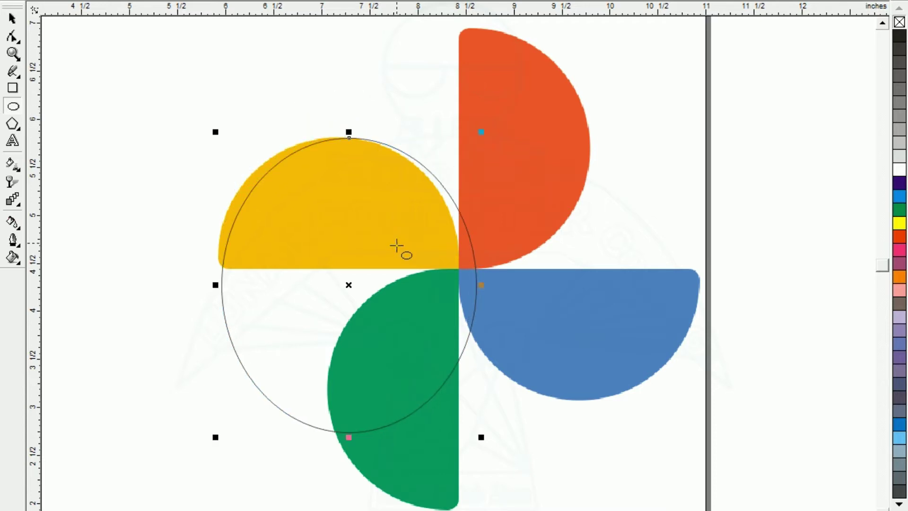
drag(480, 285, 461, 288)
drag(214, 285, 205, 286)
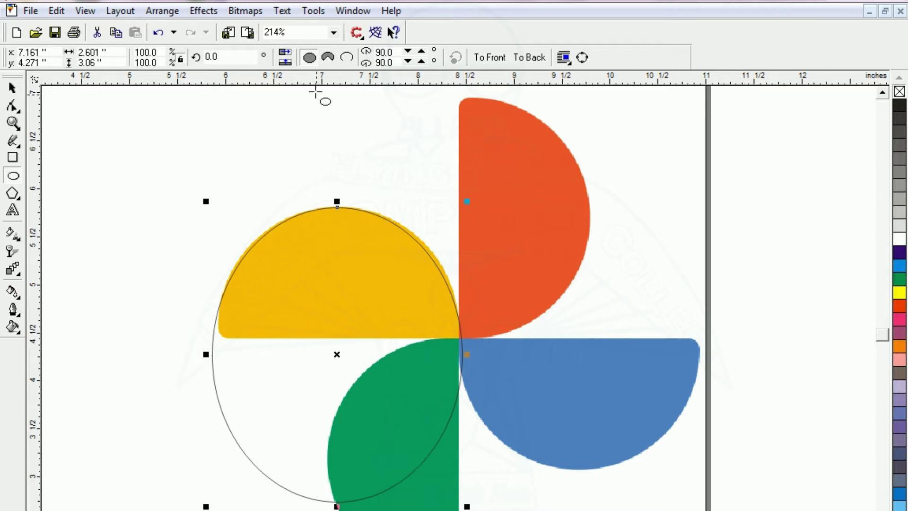
Convert the ellipse into a closed half-circle pie spanning 0 to 180 degrees
click(327, 58)
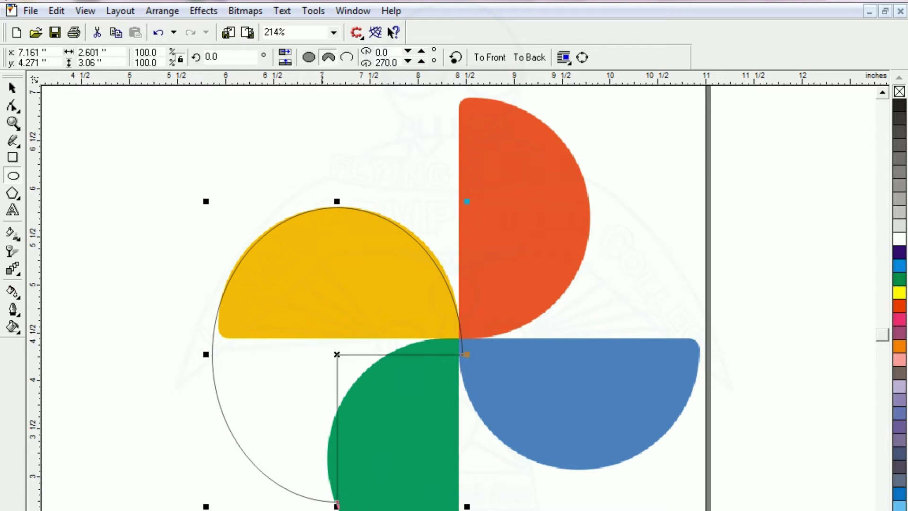
drag(337, 502, 209, 338)
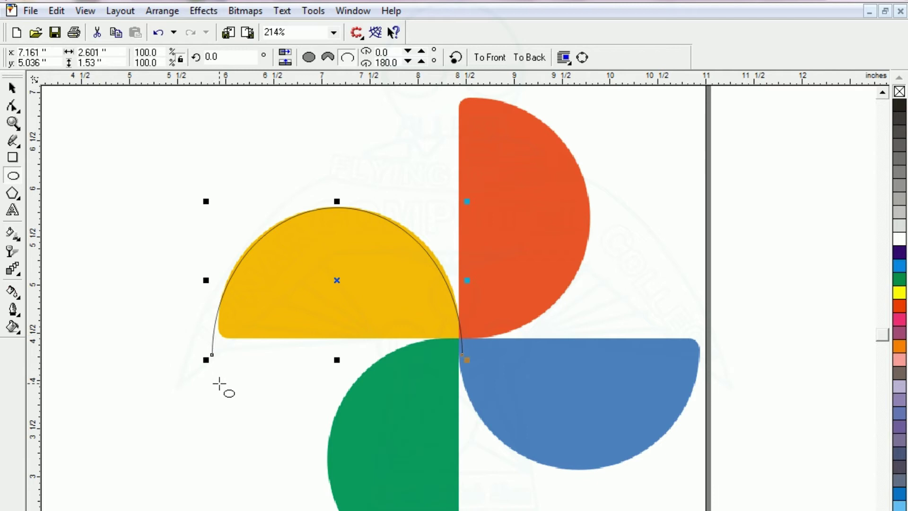
click(327, 58)
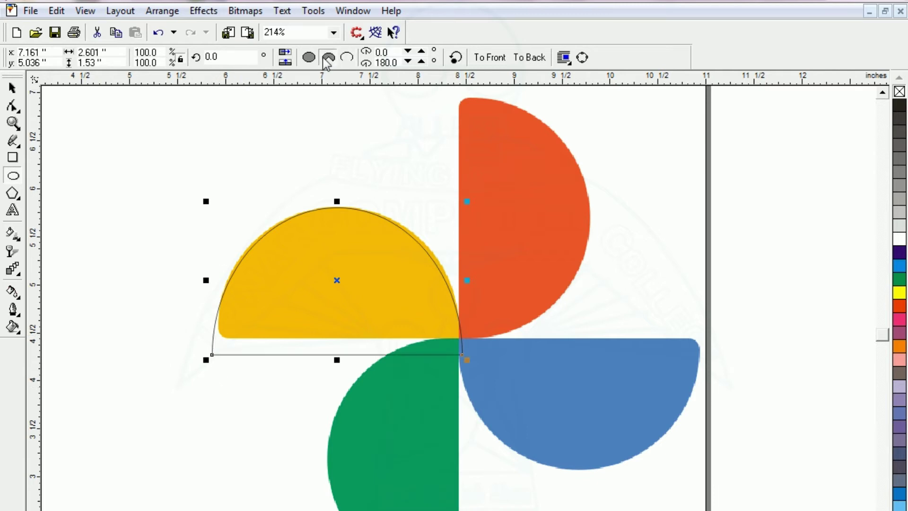
Resize the half circle to match the yellow petal's edges, about 2.47 by 1.36 inches
drag(339, 359, 339, 342)
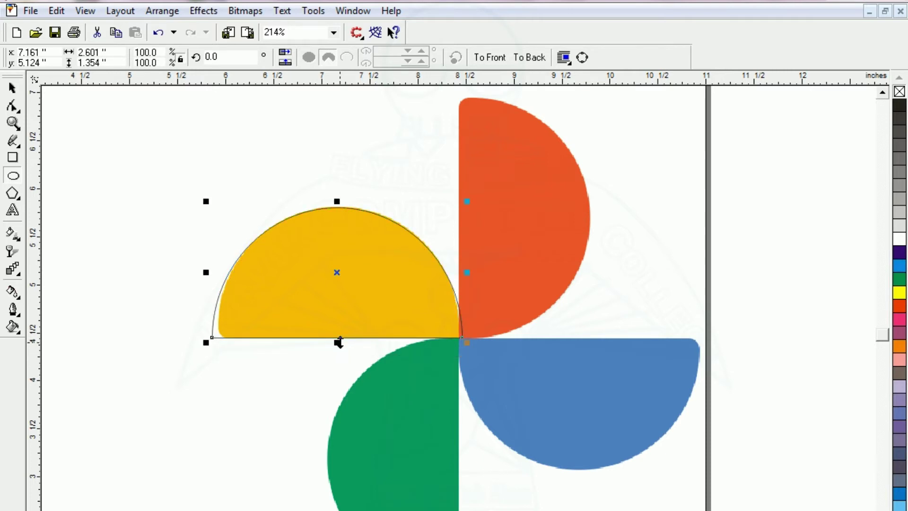
drag(469, 343, 462, 336)
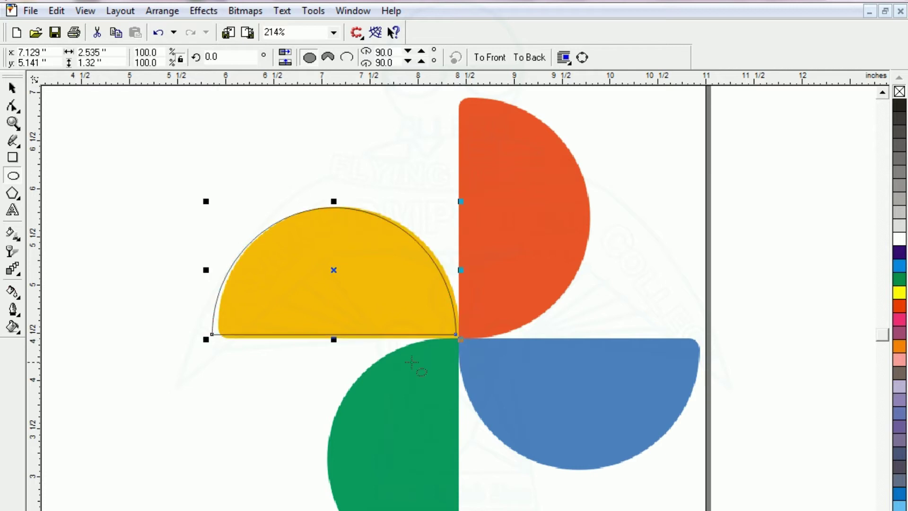
drag(206, 339, 212, 340)
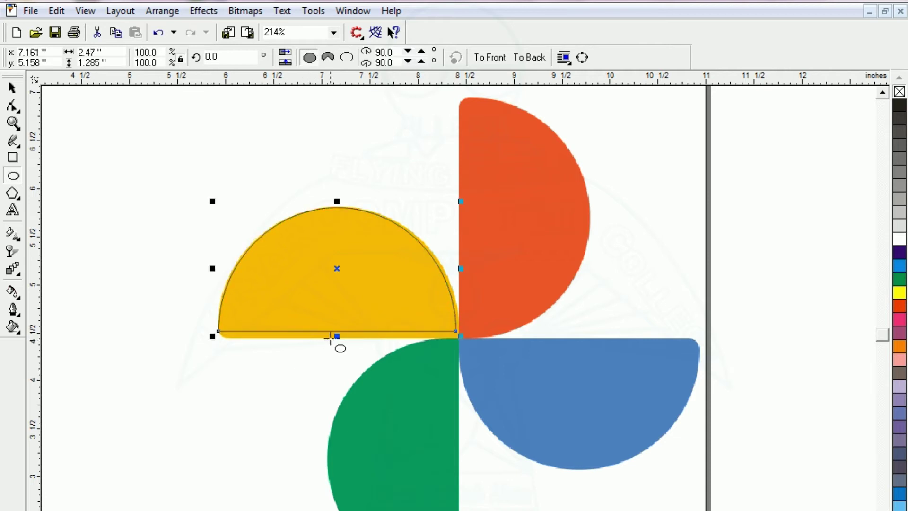
drag(337, 336, 336, 344)
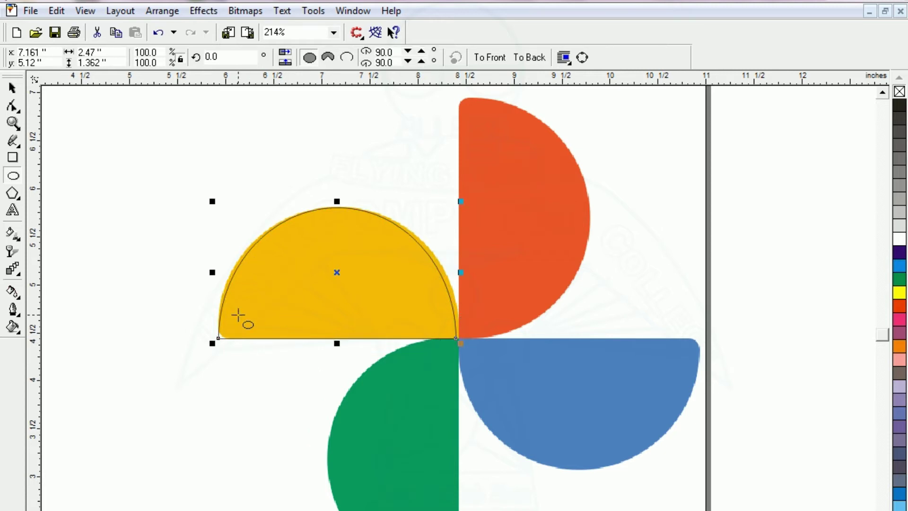
Move the half-circle outline off the yellow petal to the empty left part of the page, centred at about x 1.8, y 5.0 inches
key(F3)
drag(398, 302, 153, 311)
click(153, 312)
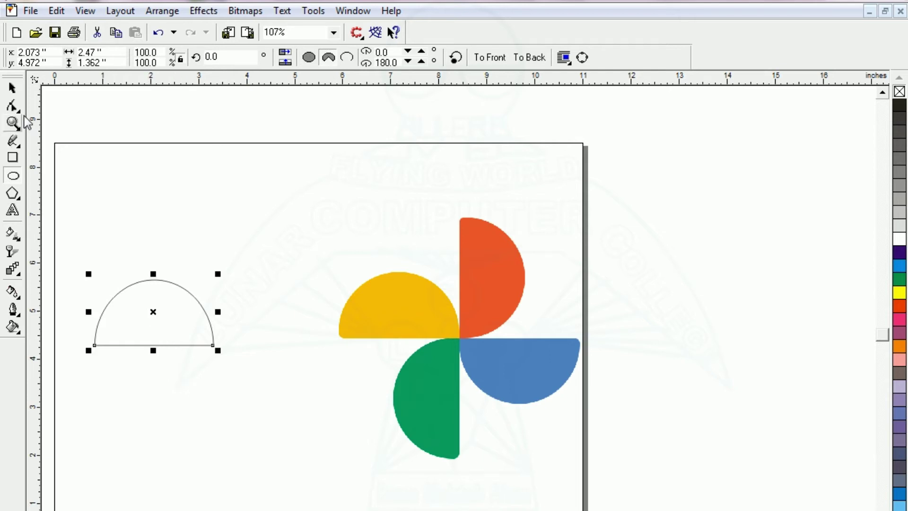
click(12, 89)
drag(154, 312, 126, 313)
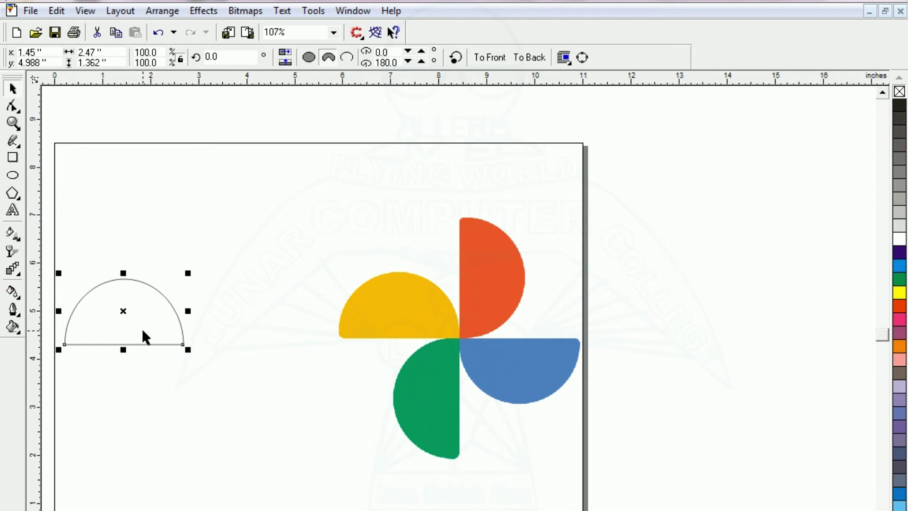
drag(115, 318, 132, 320)
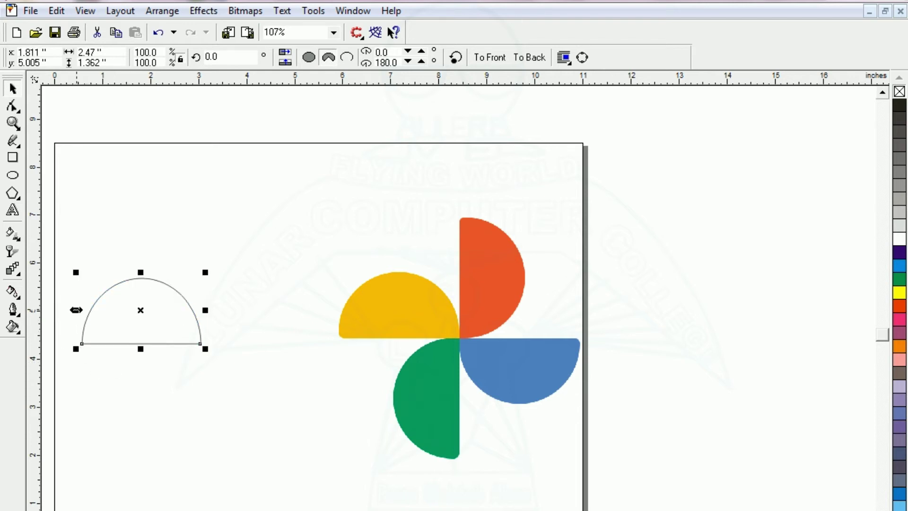
Create a horizontally mirrored copy of the half circle directly to its right, touching at the base corner
key(shift+F2)
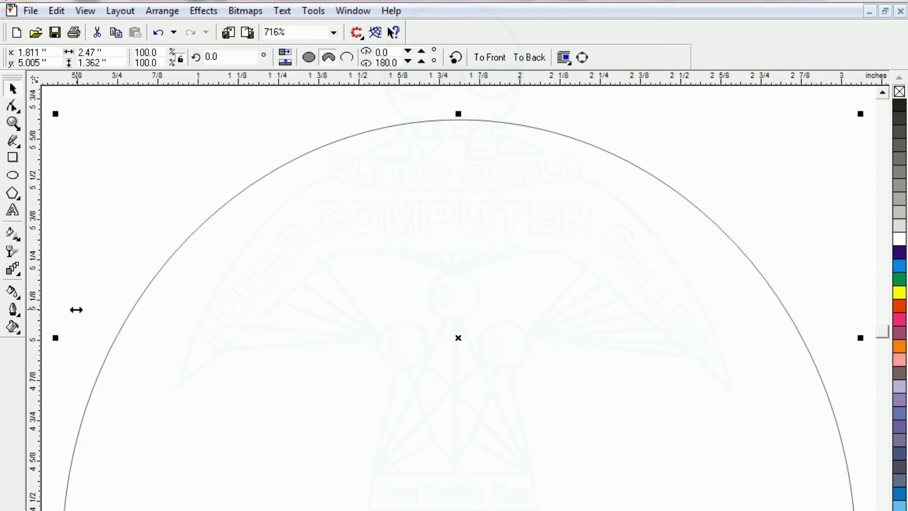
key(F3)
key(F3)
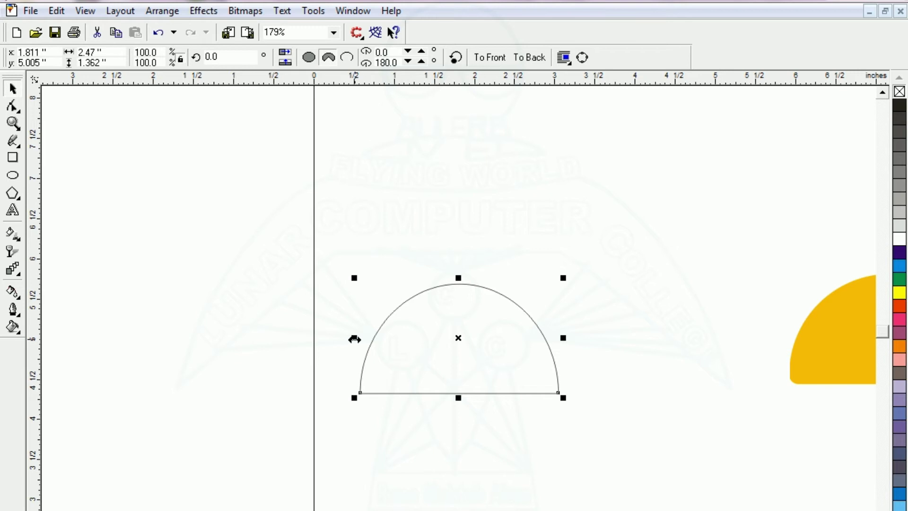
drag(355, 339, 354, 339)
drag(355, 339, 605, 363)
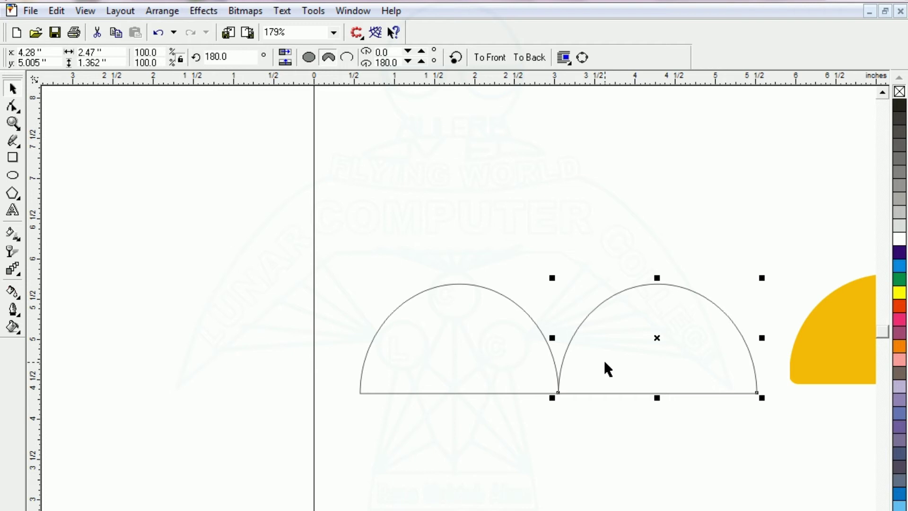
Flip the right half circle vertically so it hangs below the shared baseline
drag(657, 278, 657, 278)
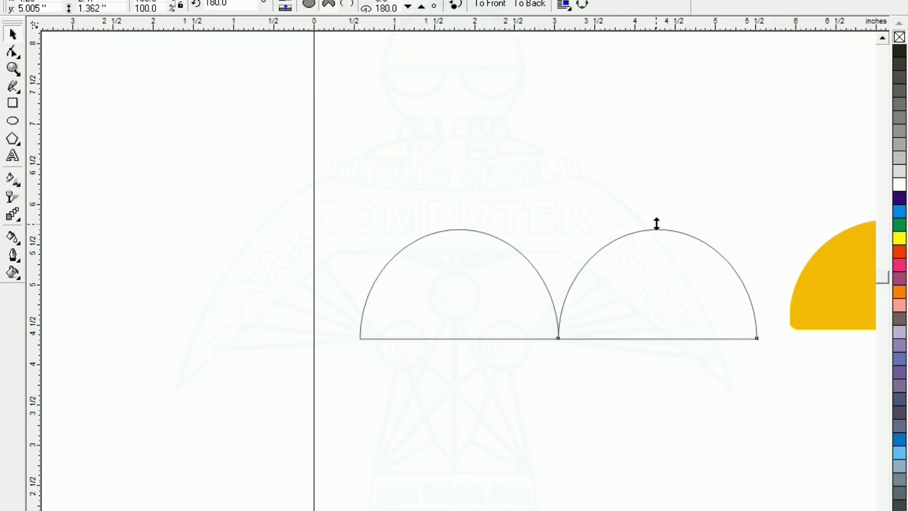
drag(657, 223, 656, 365)
key(F3)
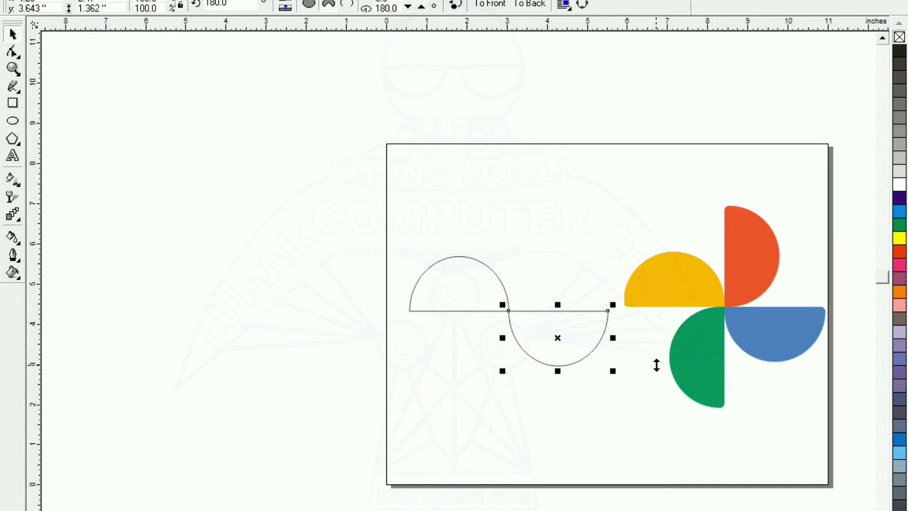
click(416, 346)
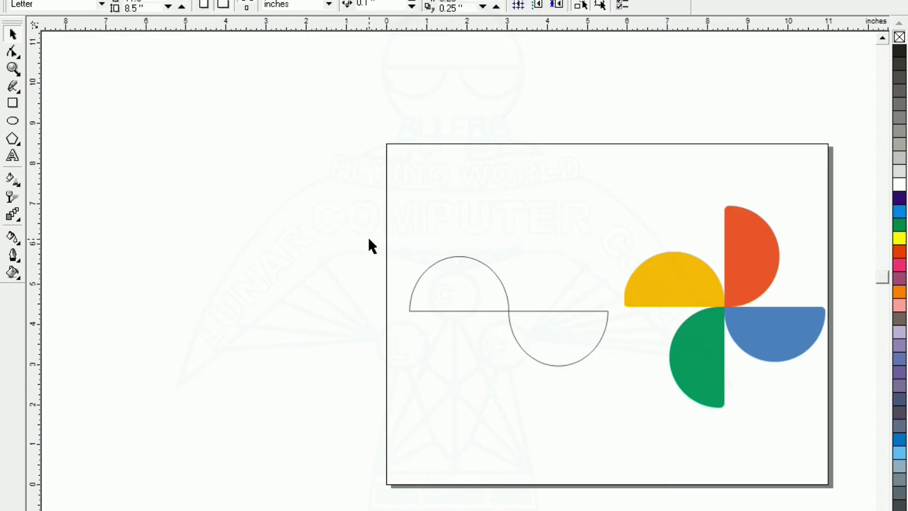
Make a copy of both half circles rotated 90 degrees clockwise about their common centre to form a four-petal pinwheel
drag(379, 231, 637, 396)
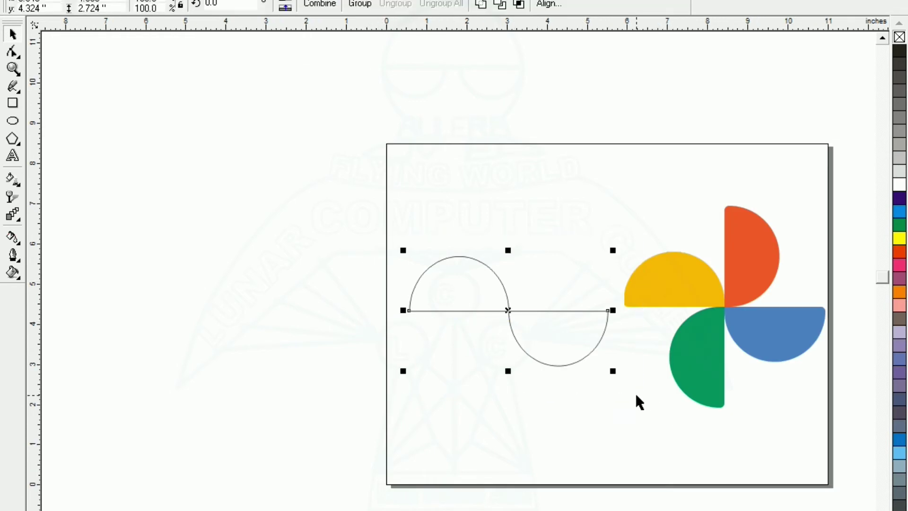
click(636, 395)
drag(364, 213, 633, 395)
click(508, 310)
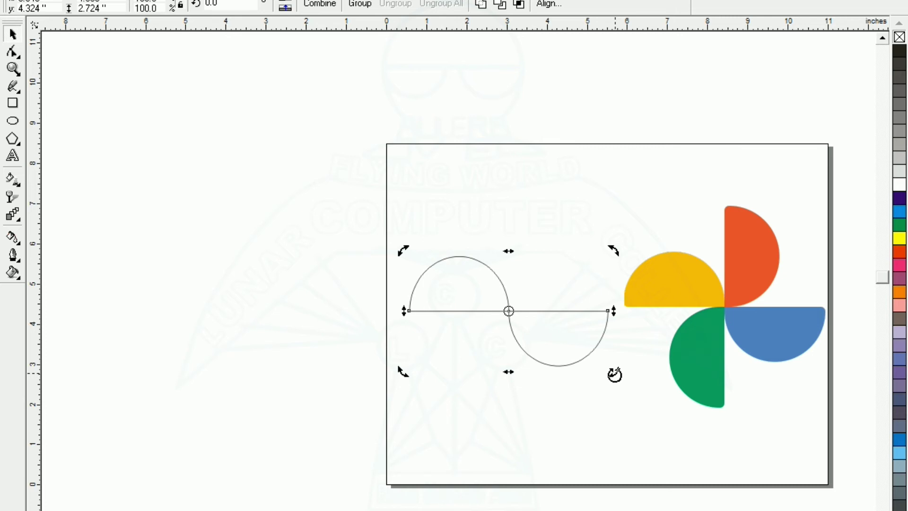
mouse_move(614, 375)
mouse_down()
mouse_move(561, 407)
mouse_move(446, 412)
mouse_move(416, 401)
mouse_move(440, 412)
mouse_up()
right_click(439, 411)
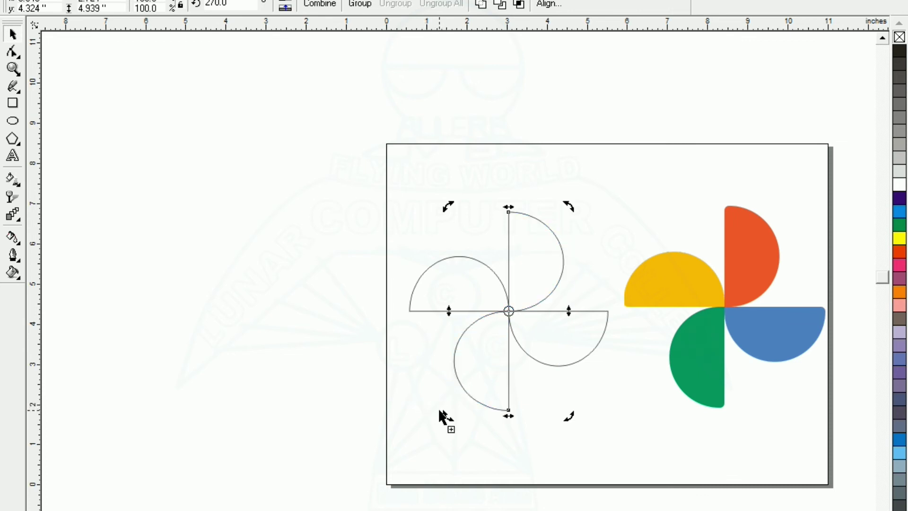
click(281, 382)
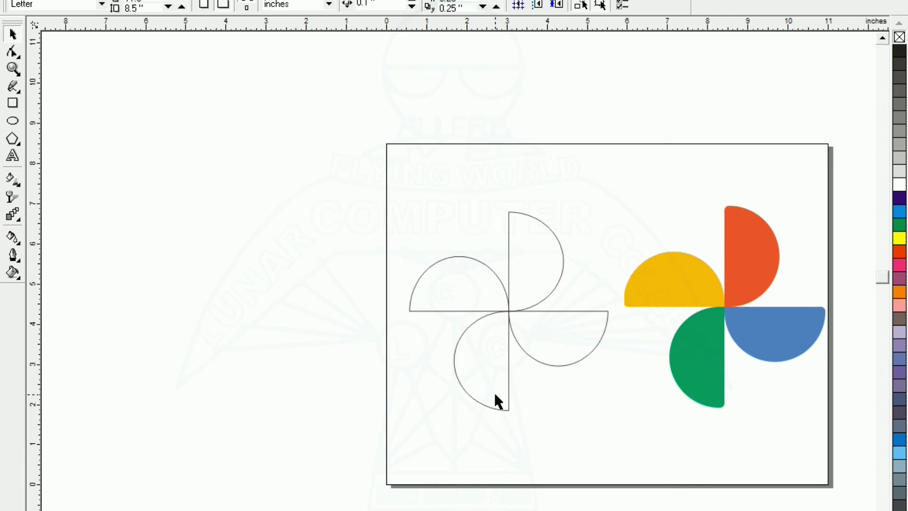
Sample the reference logo's yellow with the Eyedropper and fill the left petal outline with it
click(446, 300)
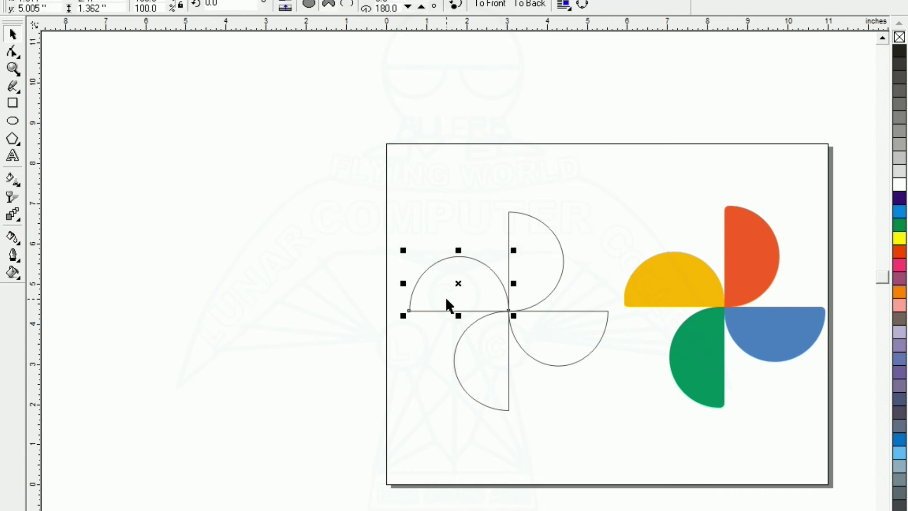
click(599, 390)
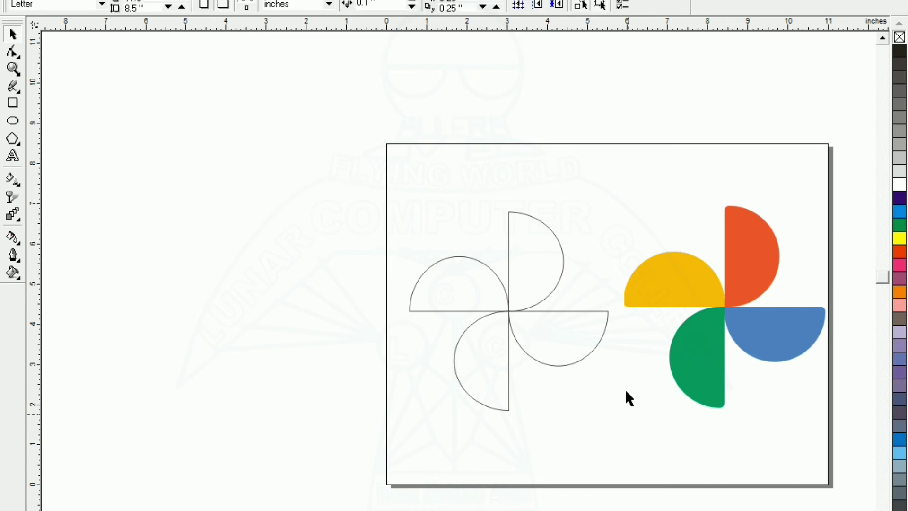
click(663, 287)
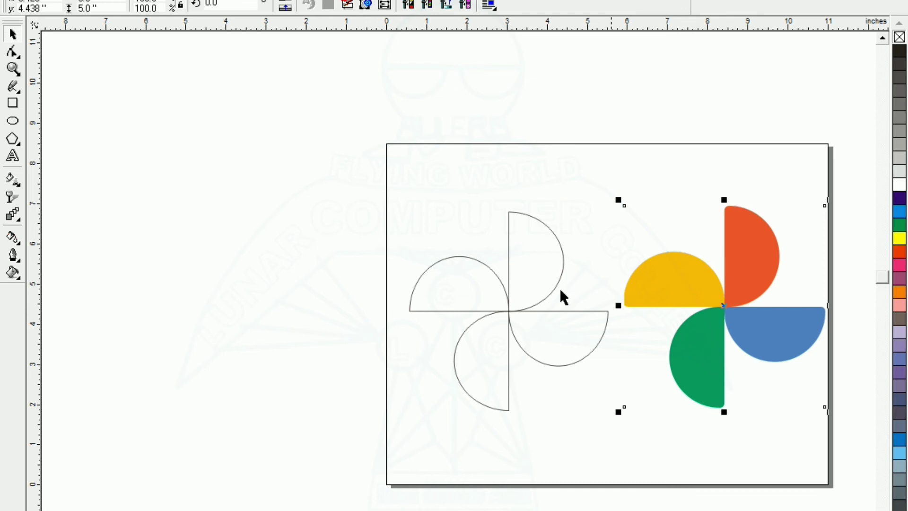
click(19, 241)
click(45, 245)
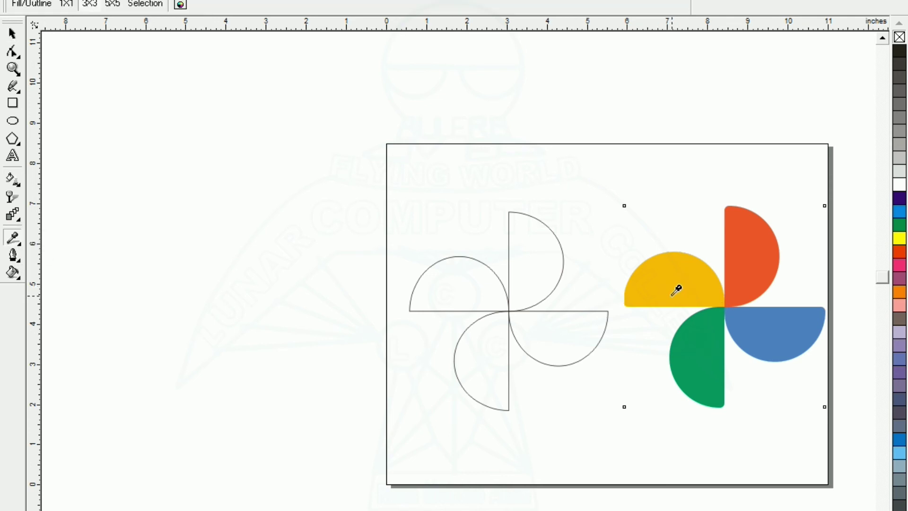
click(15, 240)
click(446, 283)
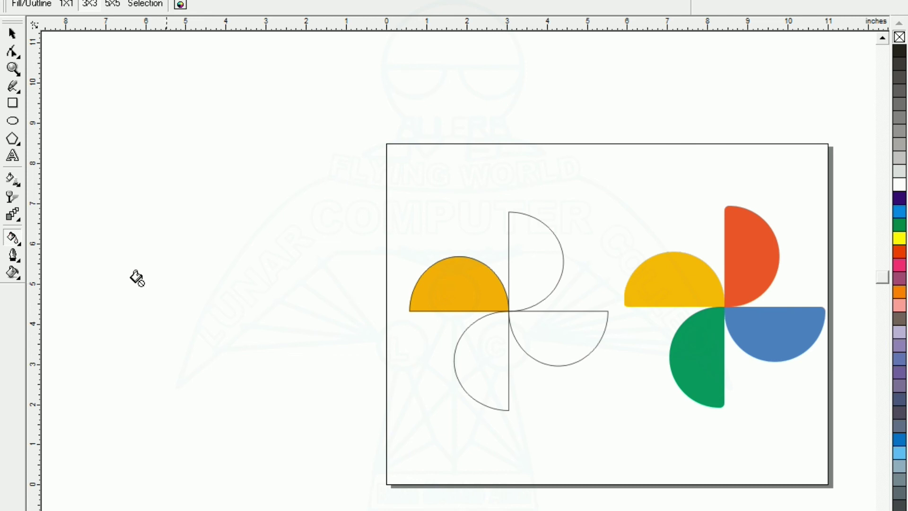
Fill the top petal red, the right petal blue and the bottom petal green with colours sampled from the reference logo
click(16, 247)
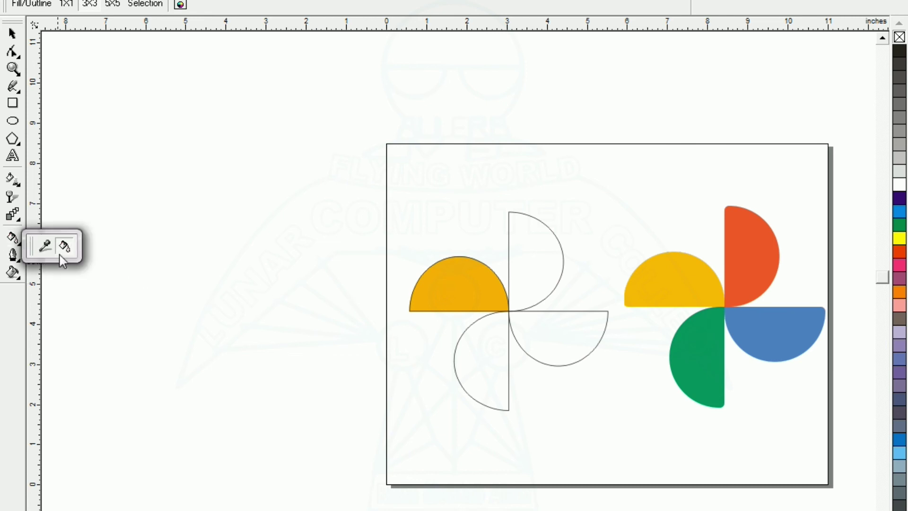
click(44, 246)
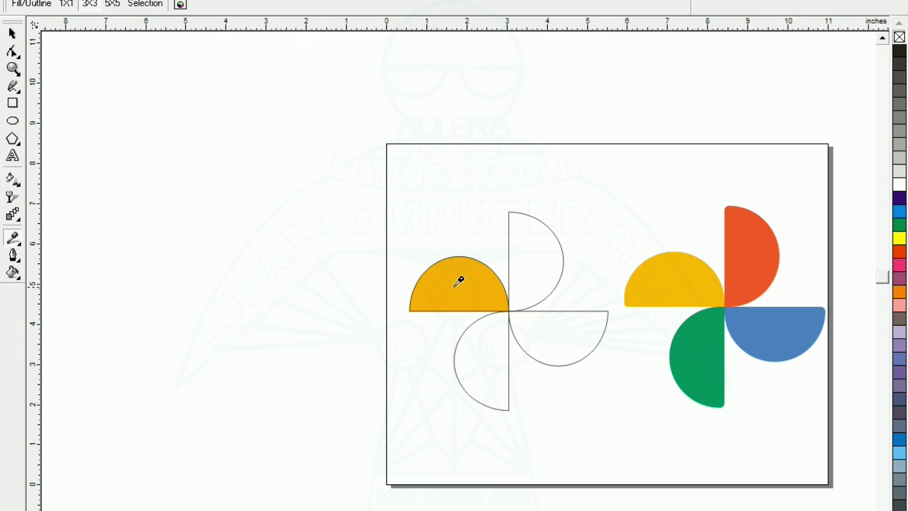
click(14, 245)
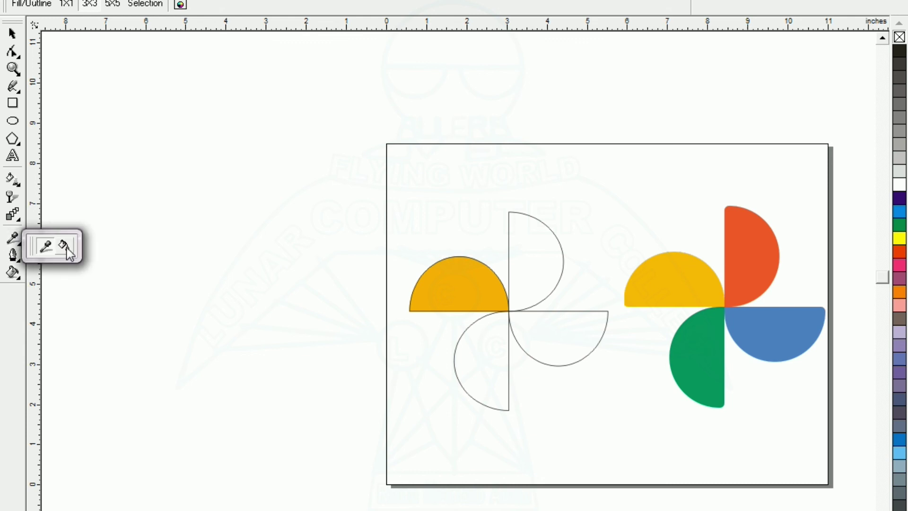
click(64, 246)
click(517, 257)
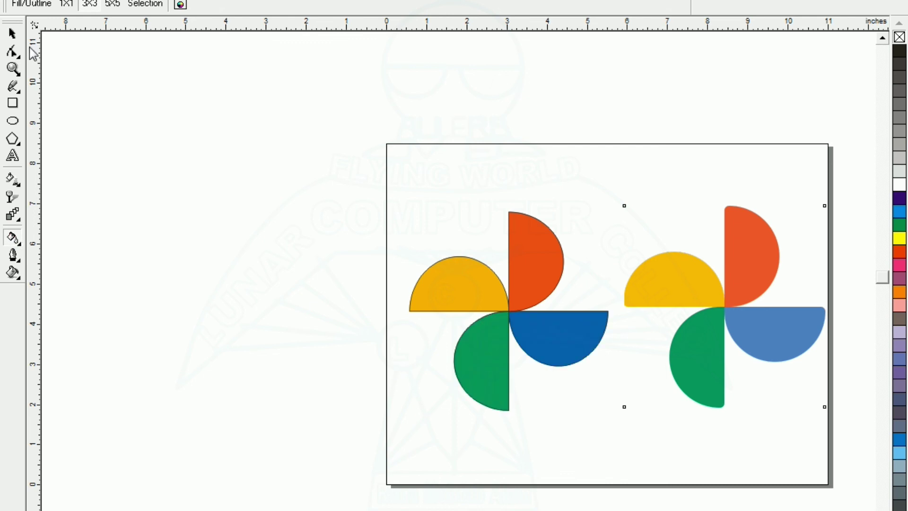
Remove the outlines from all four petals of the redrawn pinwheel
click(13, 34)
click(303, 177)
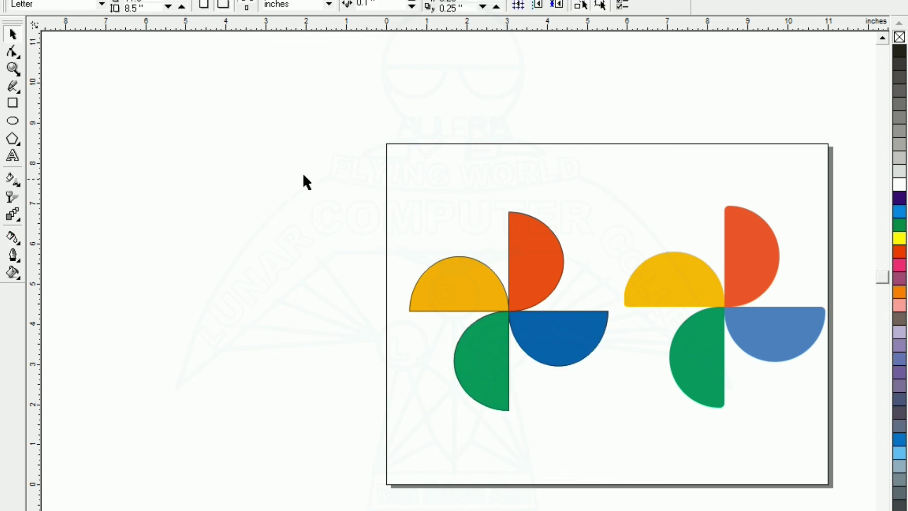
drag(307, 142, 624, 467)
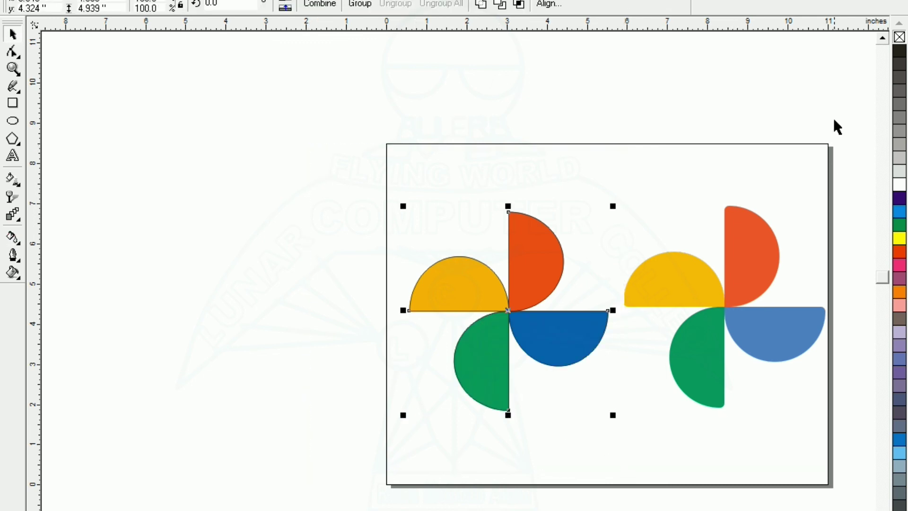
right_click(899, 38)
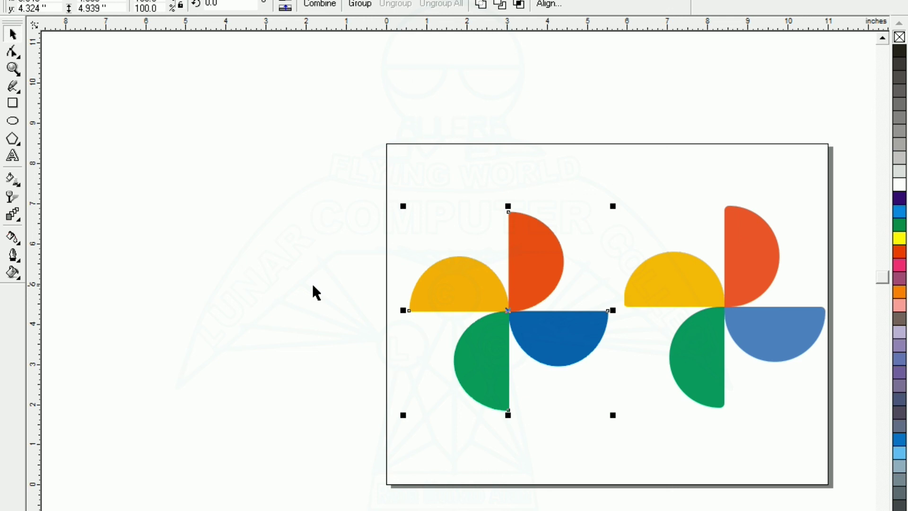
click(235, 352)
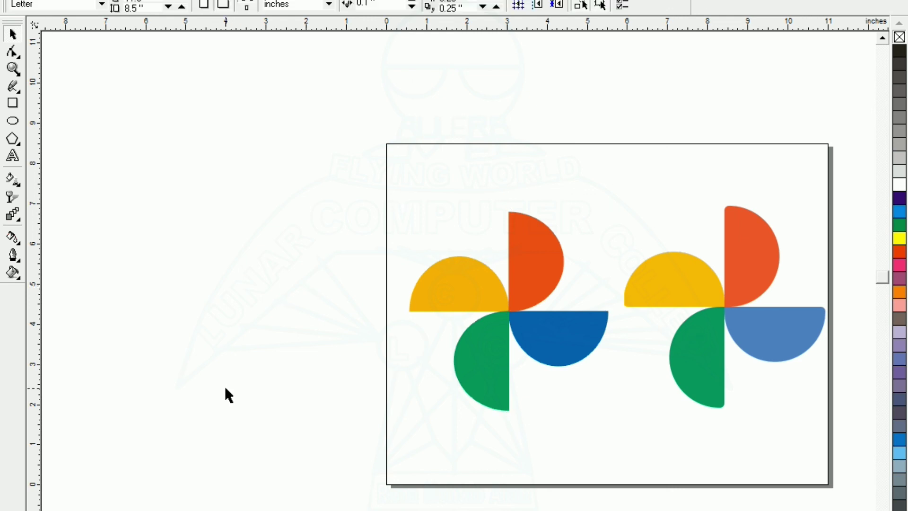